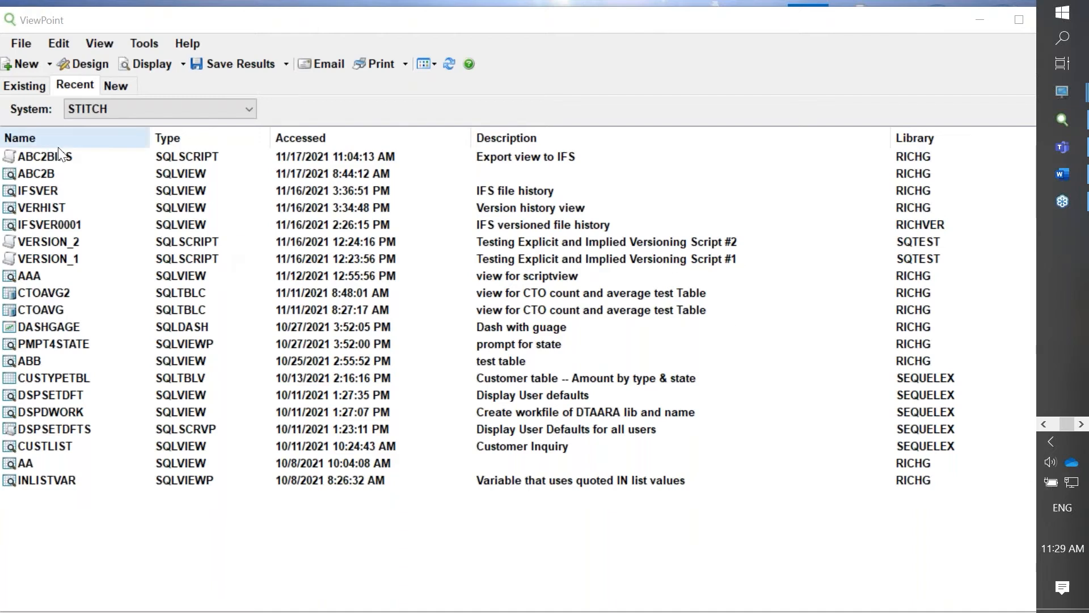
# Open the ABC2B view in design mode and change its record selection condition to cstte="IL"
pyautogui.rightClick(55, 174)
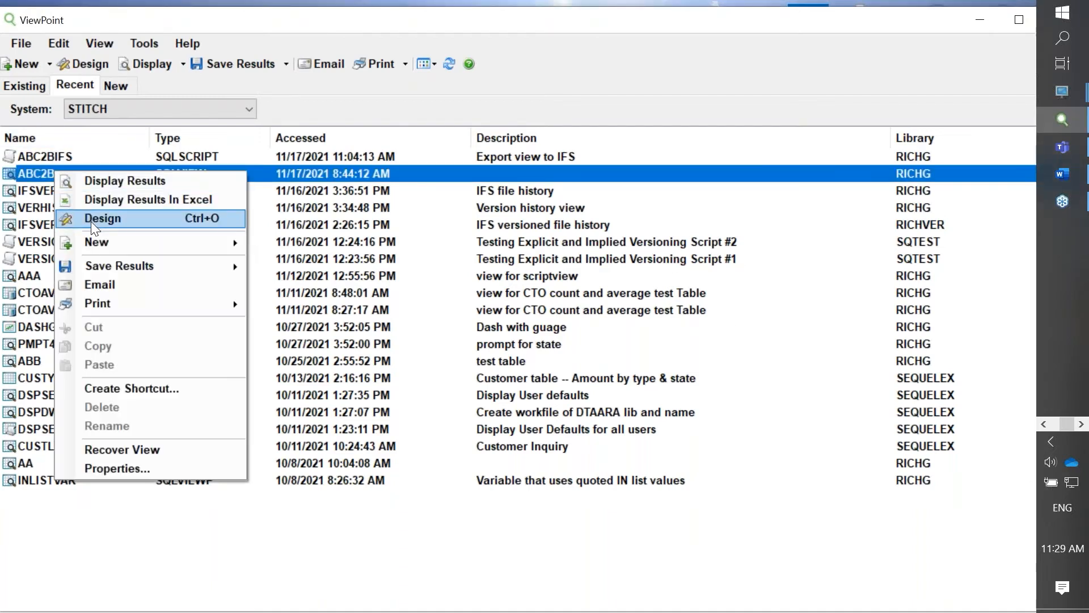
pyautogui.click(94, 219)
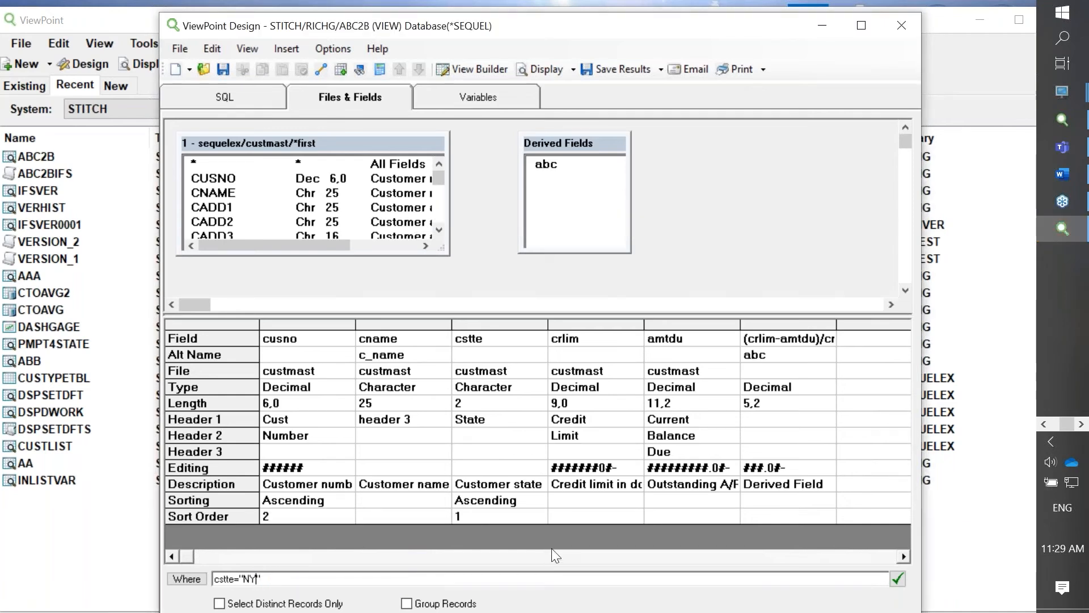
pyautogui.press('BackSpace')
pyautogui.press('BackSpace')
pyautogui.write('IL')
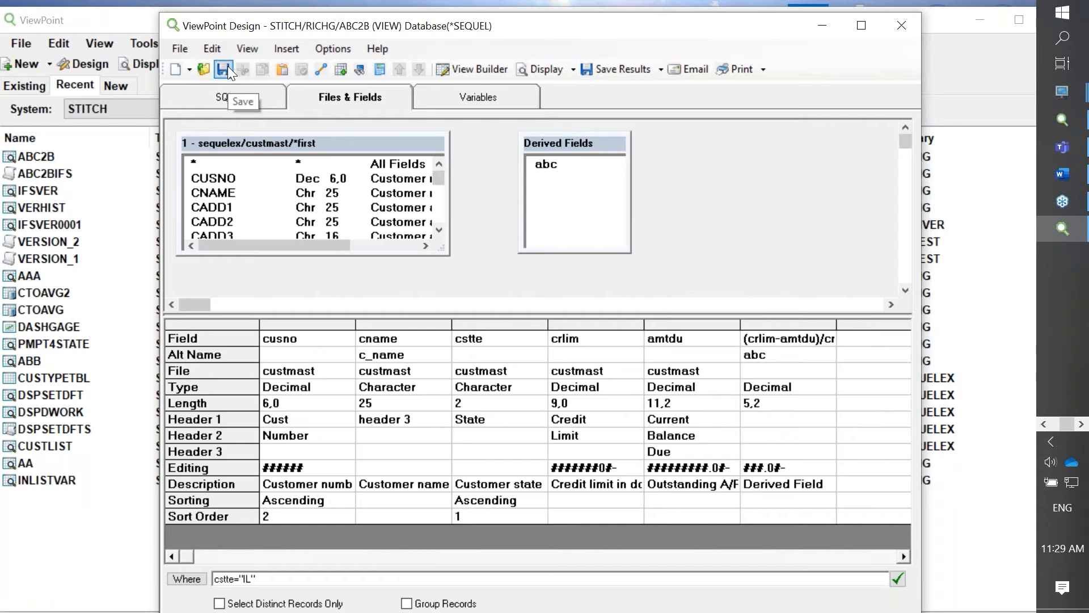
# Save the modified ABC2B view and close its design window
pyautogui.click(227, 74)
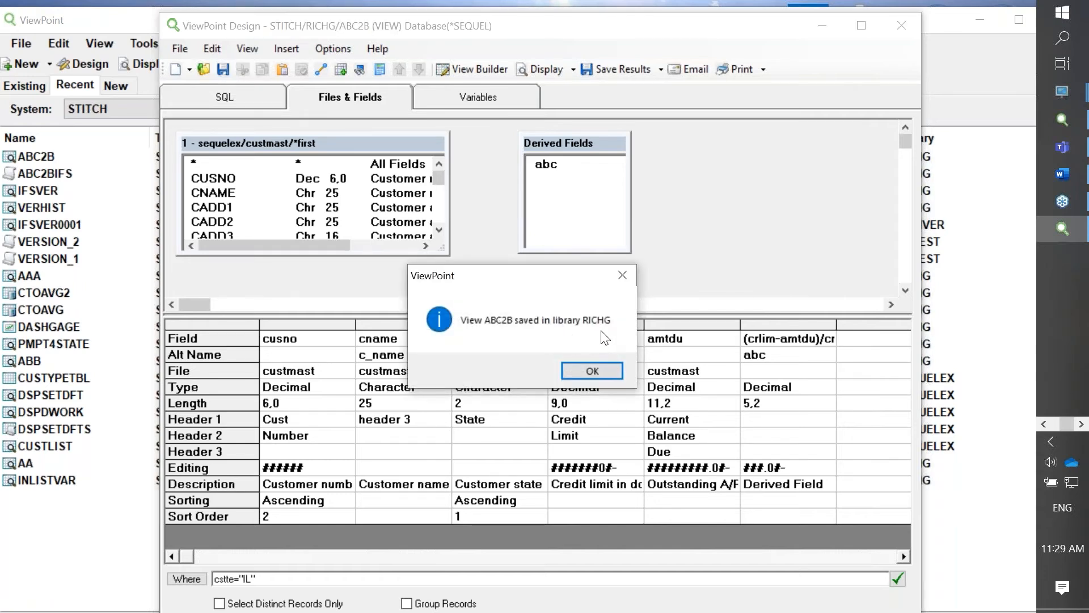
pyautogui.click(593, 366)
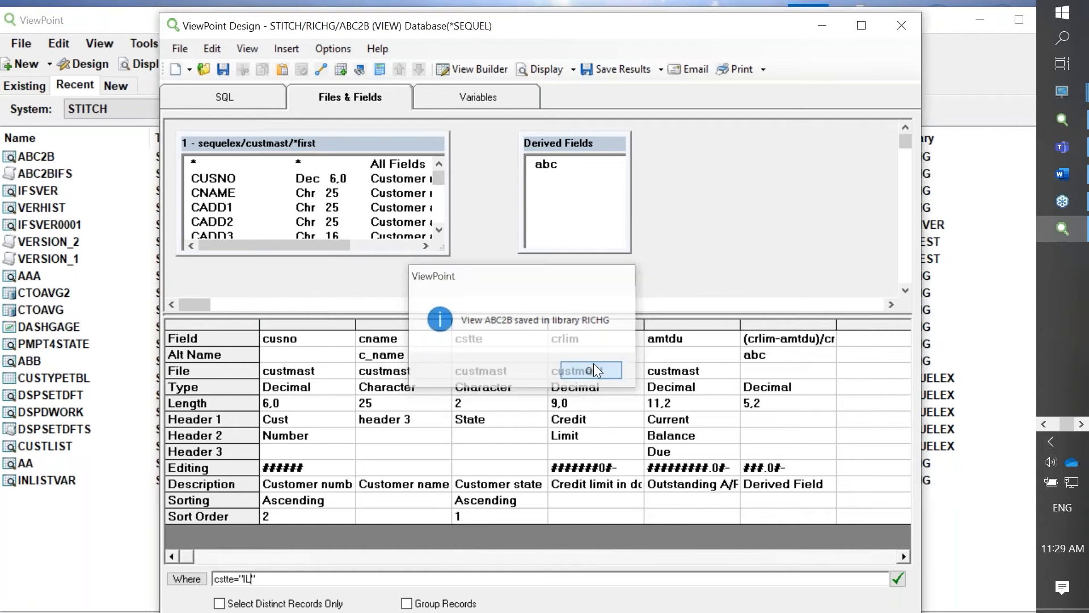
pyautogui.click(902, 26)
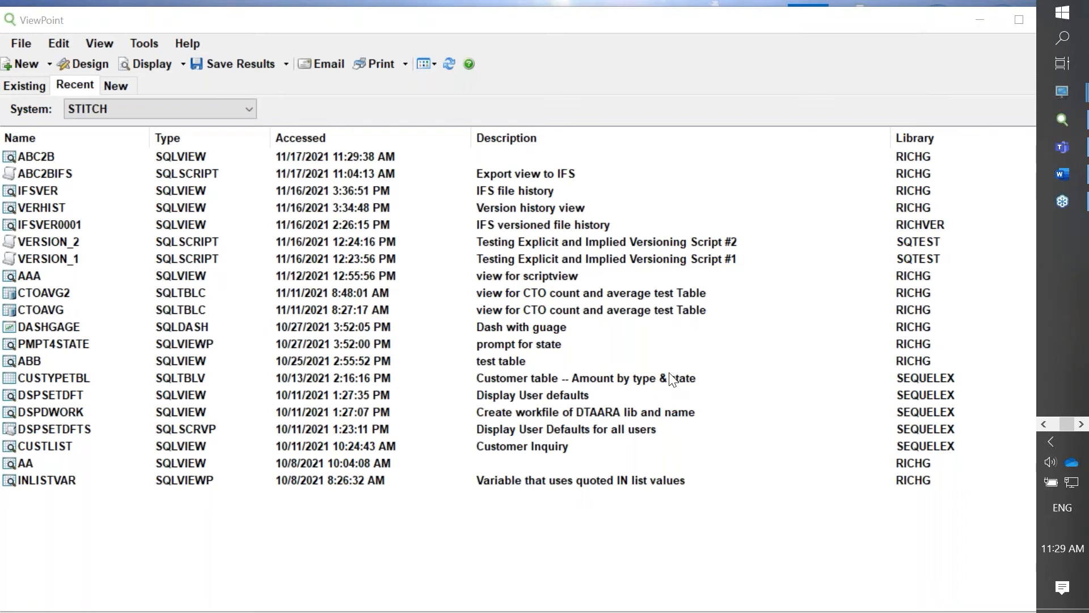
# Show the existing SEQUEL views in the RICHVER library on STITCH and refresh the list to check the stored ABC2B versions
pyautogui.click(29, 88)
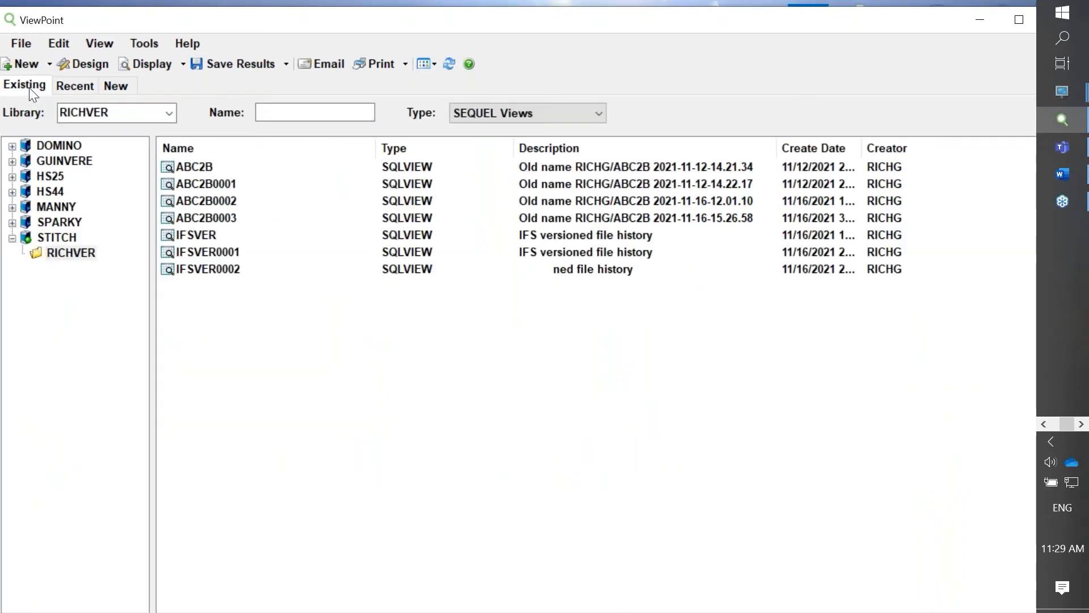
pyautogui.click(71, 252)
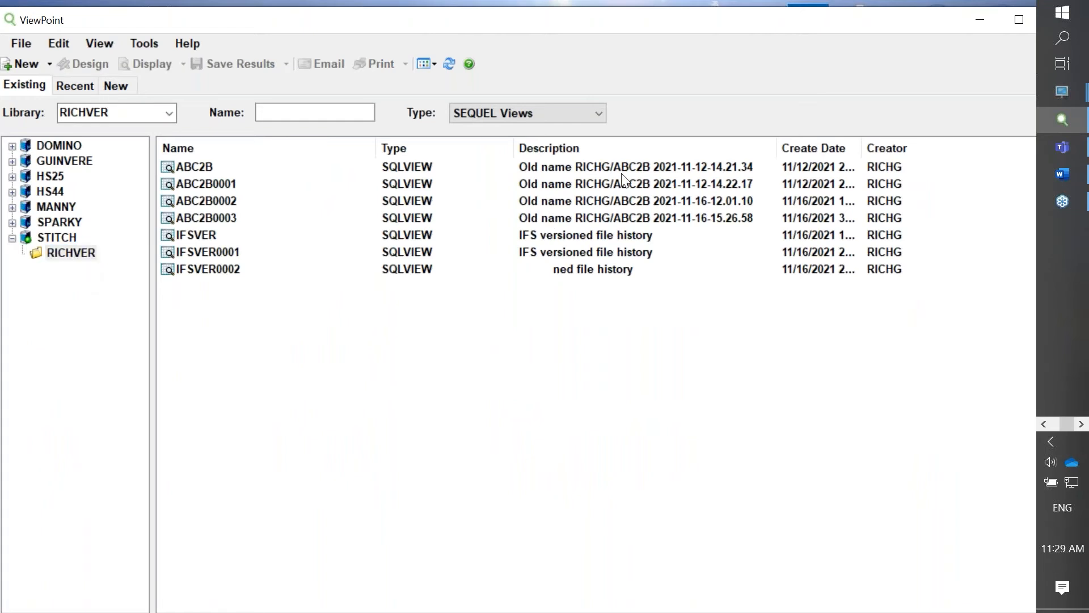
pyautogui.click(457, 64)
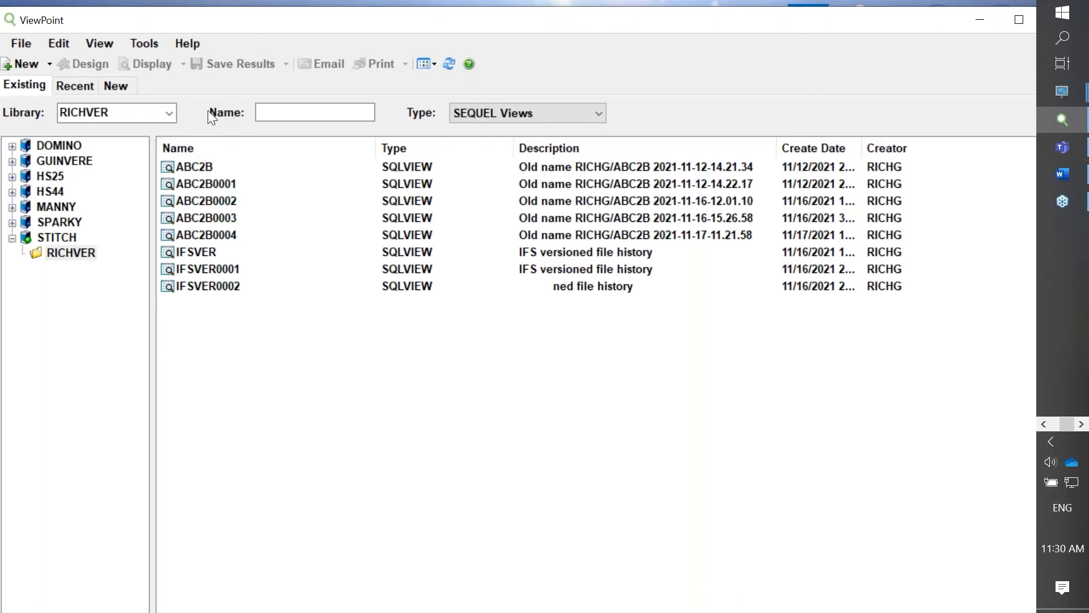
# Run the VERHIST view from the recent objects, enlarge its results to review the version history, and close them
pyautogui.click(80, 88)
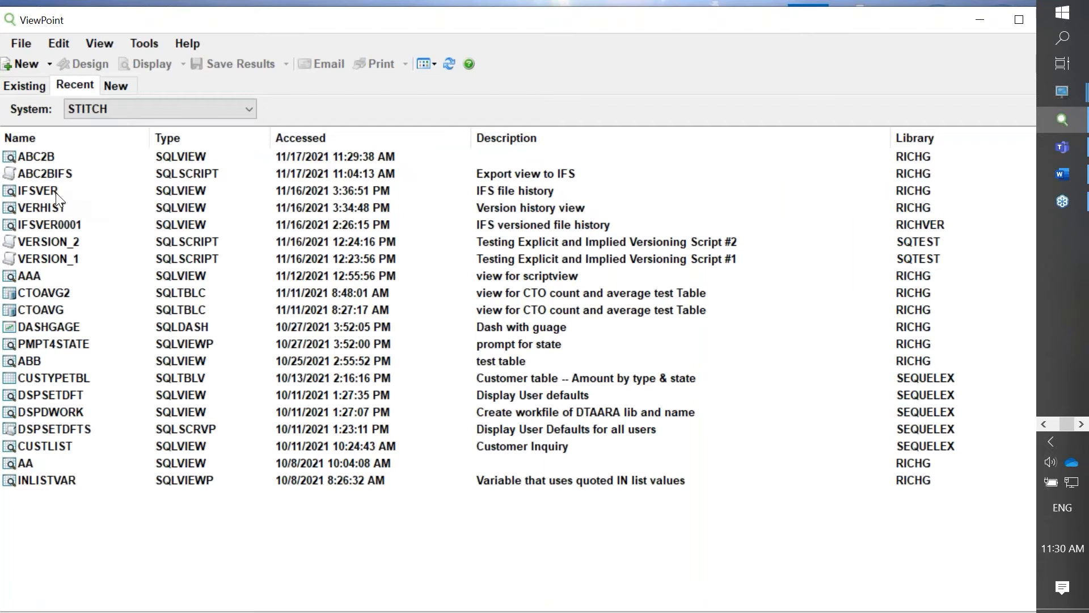
pyautogui.click(54, 205)
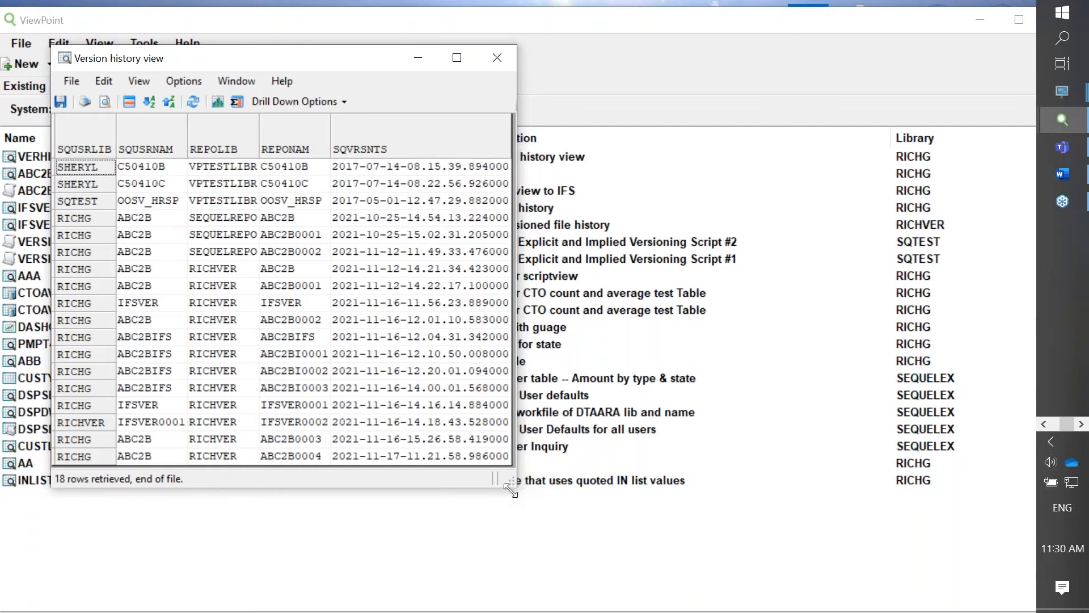
pyautogui.moveTo(511, 489); pyautogui.dragTo(733, 529)
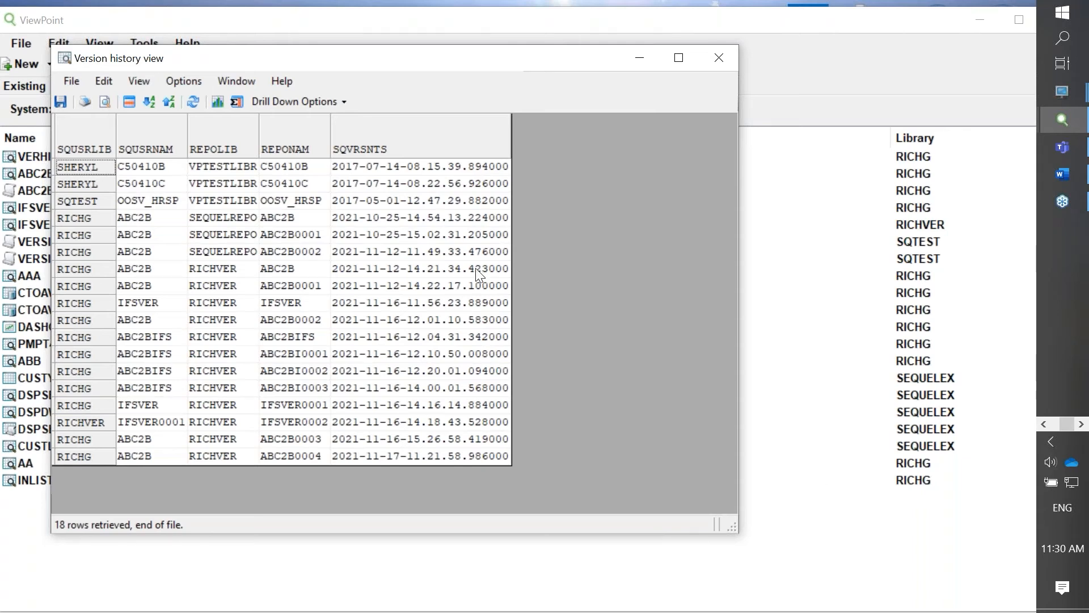
pyautogui.click(722, 60)
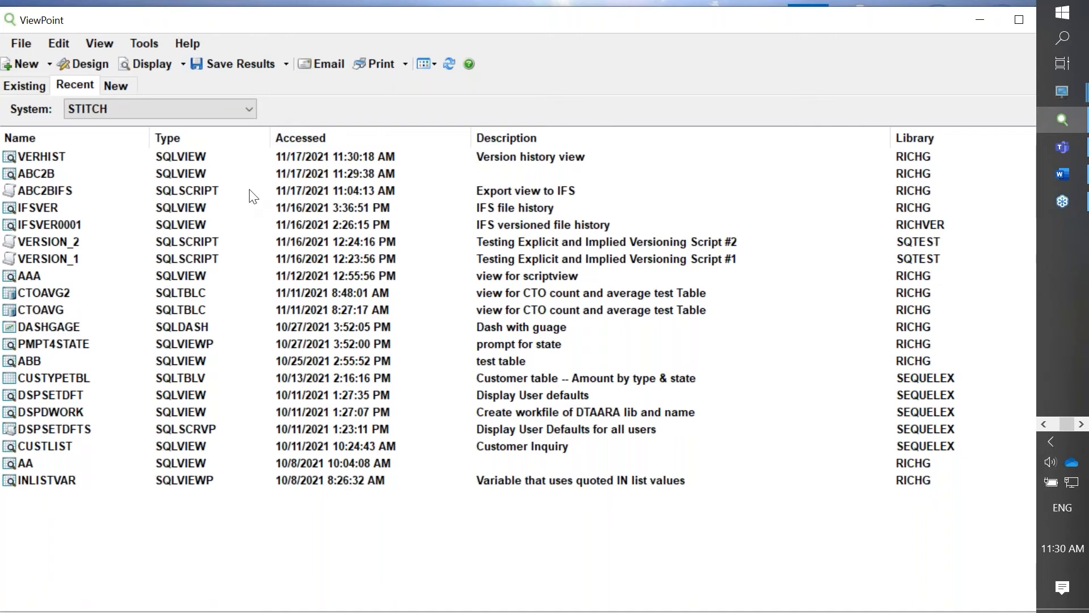
# Open the ABC2BIFS script in design mode and examine the REPLACE(*VER) parameter of its EXECUTE command
pyautogui.click(74, 193)
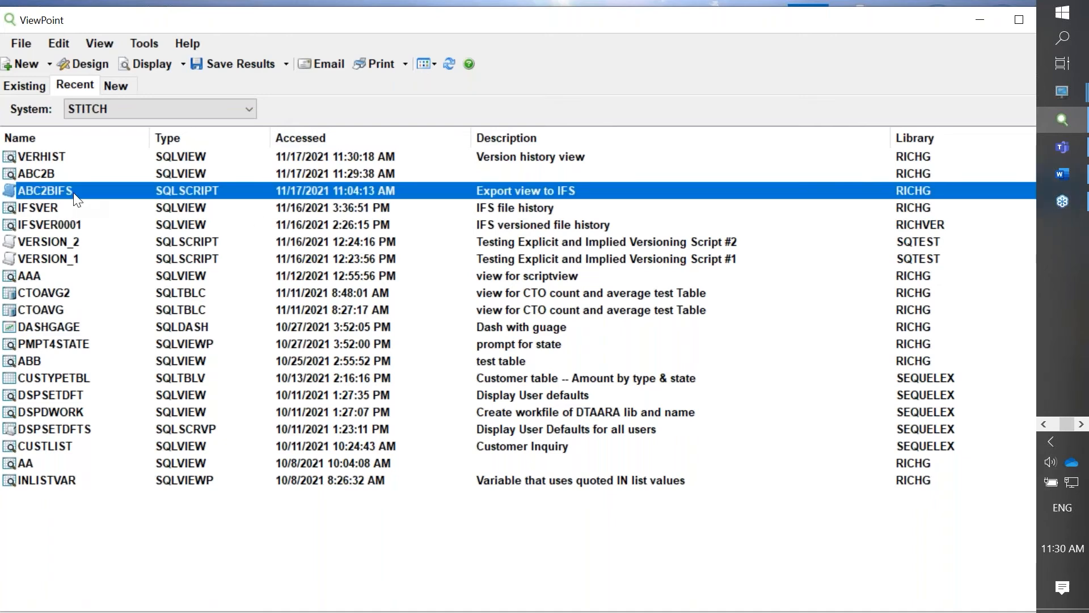
pyautogui.rightClick(74, 194)
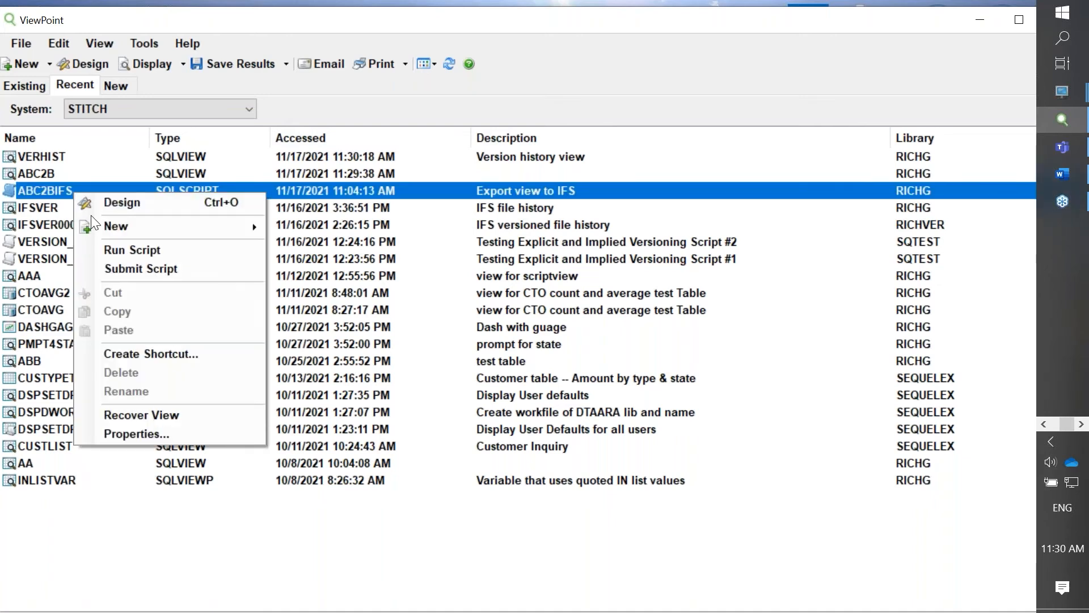
pyautogui.click(129, 202)
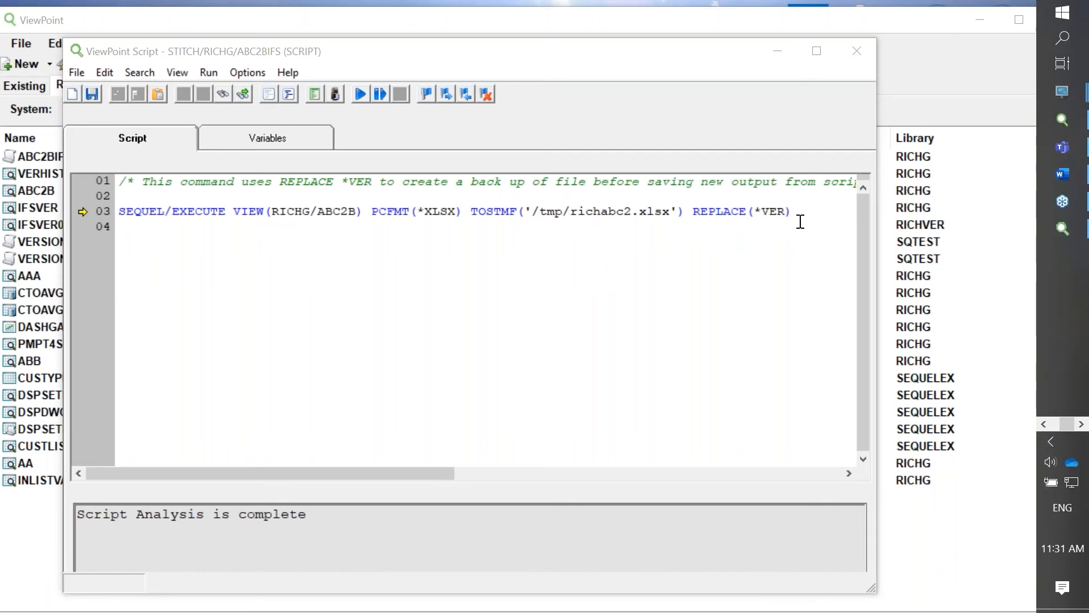
pyautogui.moveTo(795, 211); pyautogui.dragTo(763, 213)
pyautogui.click(759, 256)
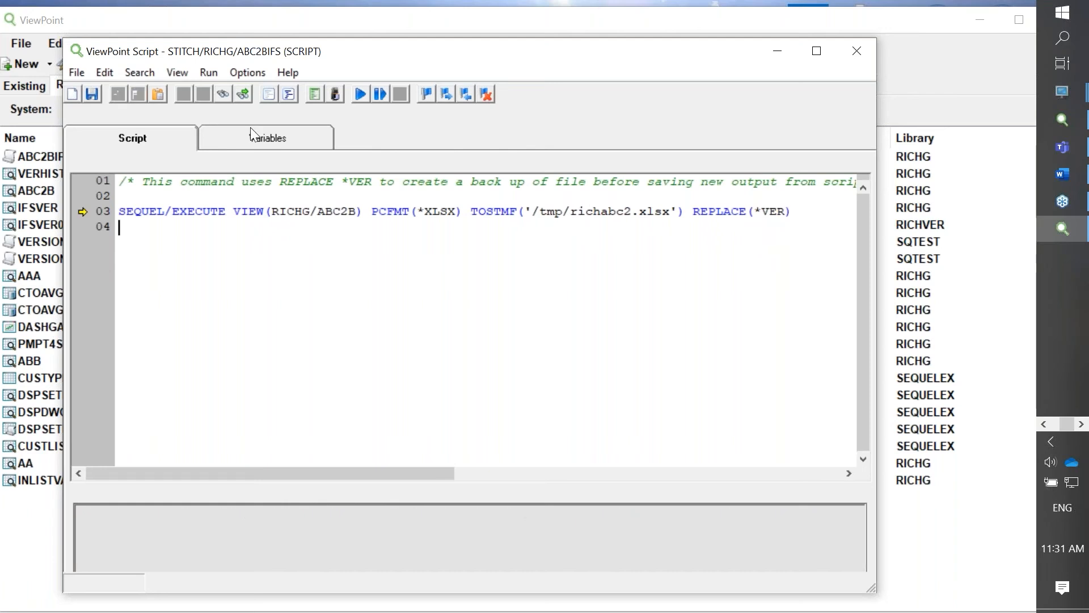
# Run the ABC2BIFS script to export the view to /tmp/richabc2.xlsx, review its messages, and close the script window
pyautogui.click(361, 92)
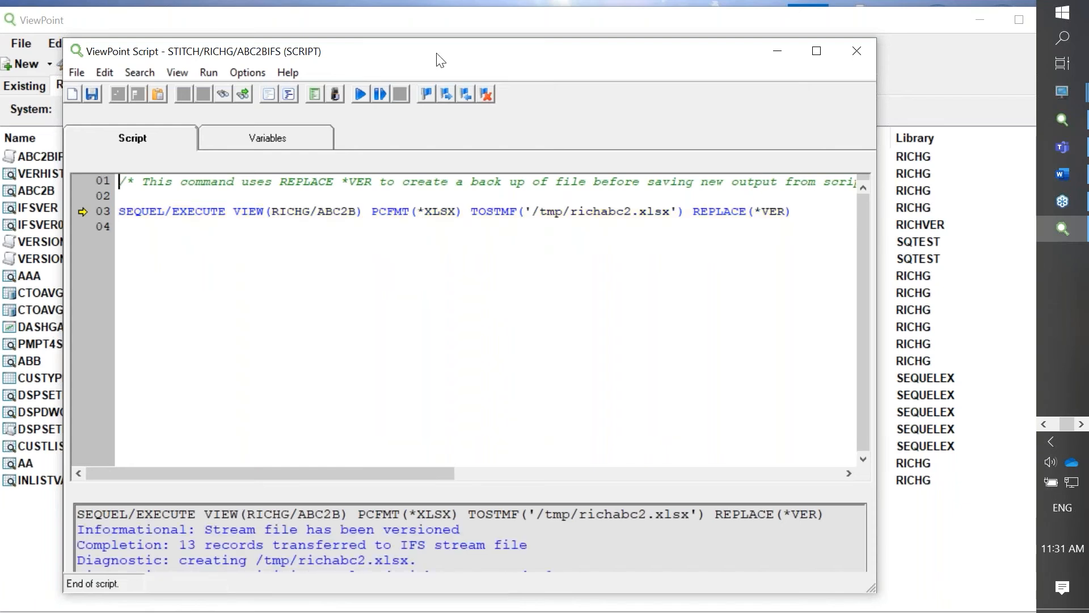
pyautogui.moveTo(438, 54); pyautogui.dragTo(446, 21)
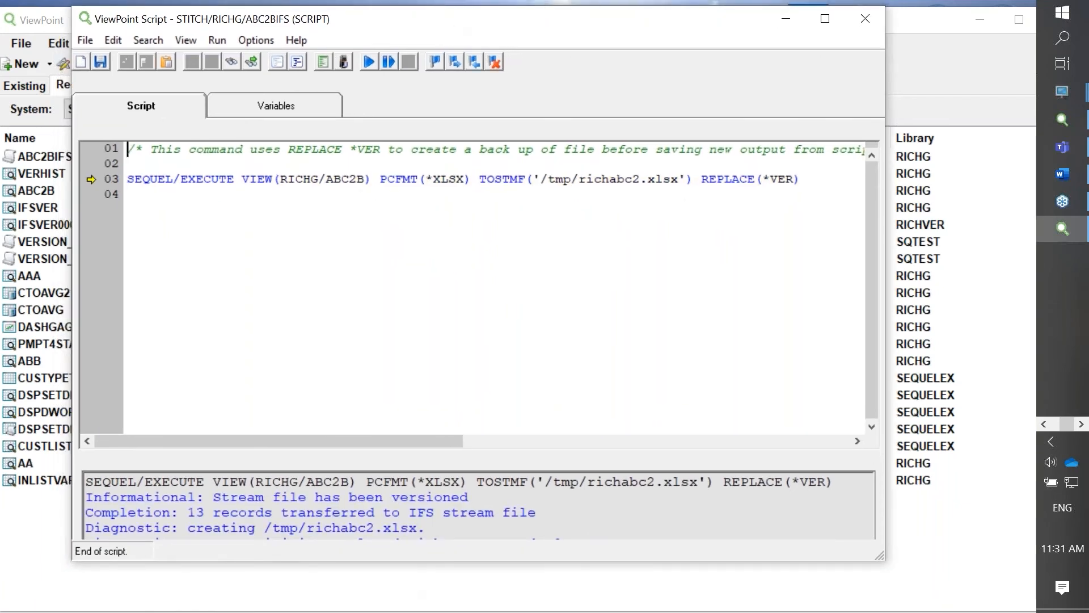
pyautogui.moveTo(430, 560); pyautogui.dragTo(429, 578)
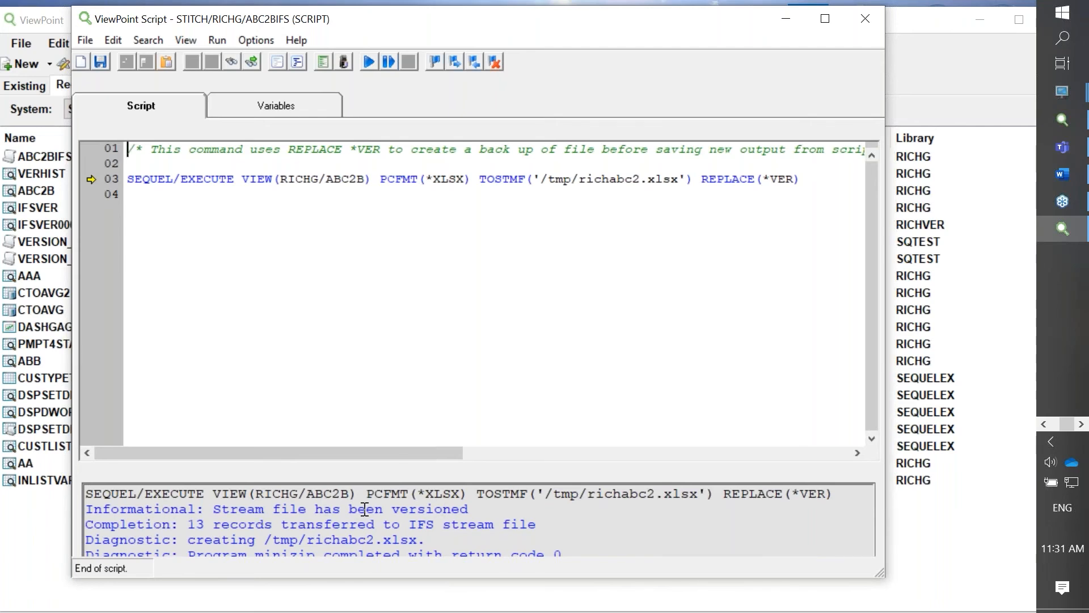
pyautogui.hotkey('alt', 'Tab')
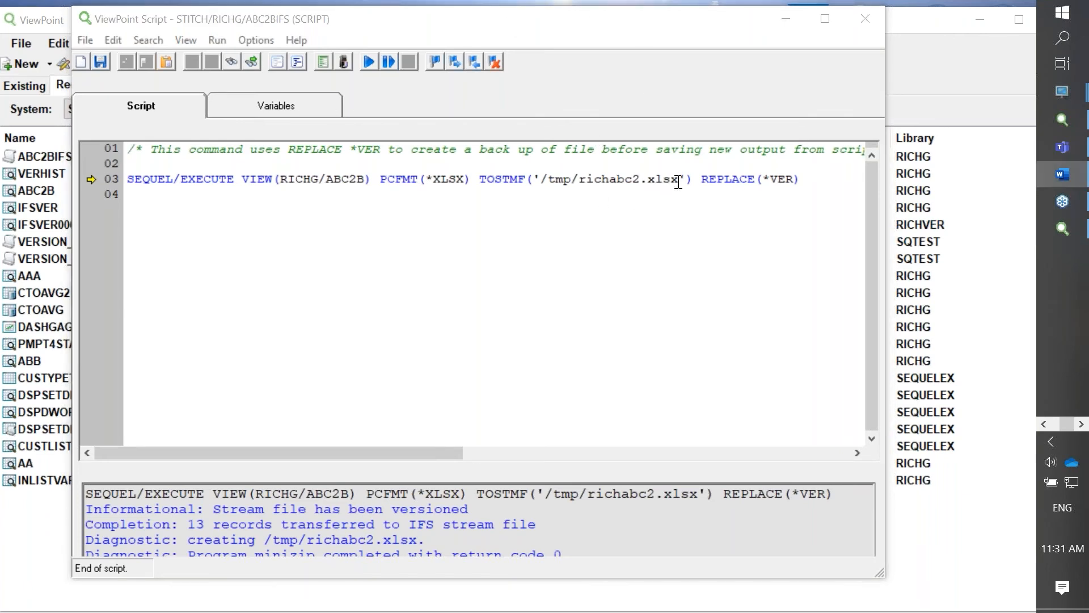
pyautogui.click(866, 19)
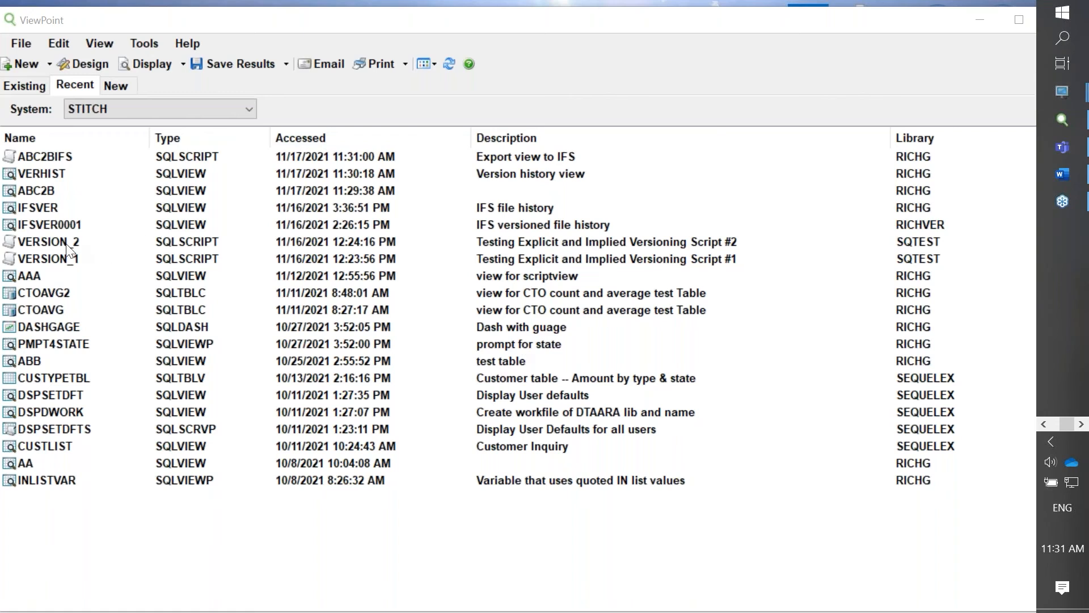
# Switch to the IFS directory browser, review the versioned files in /sequel/swi/repository/OutputHistory/RICHVER, and minimize it
pyautogui.click(1062, 92)
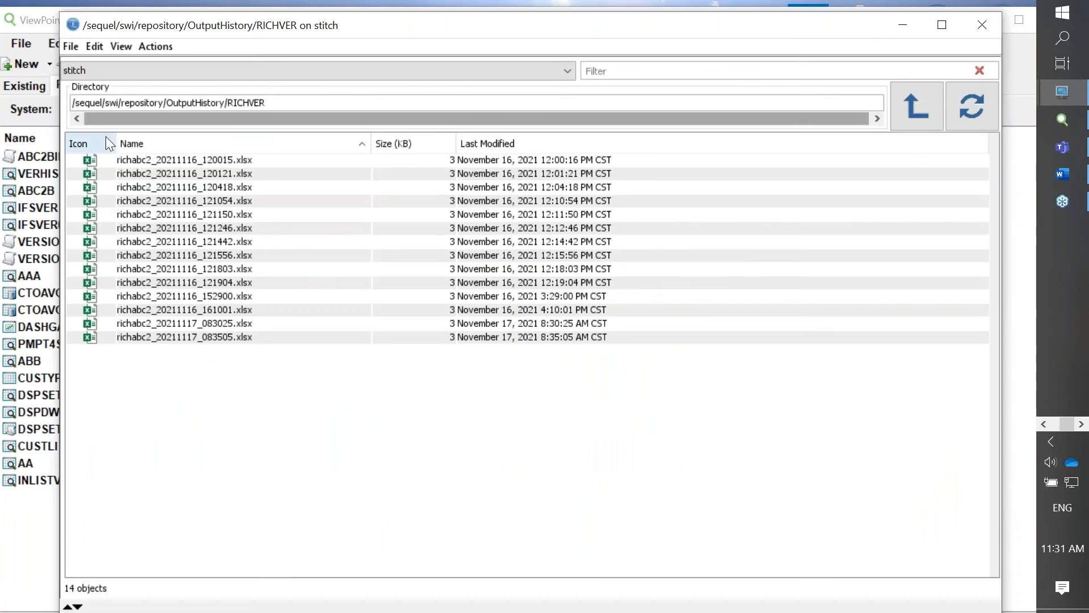
pyautogui.click(284, 100)
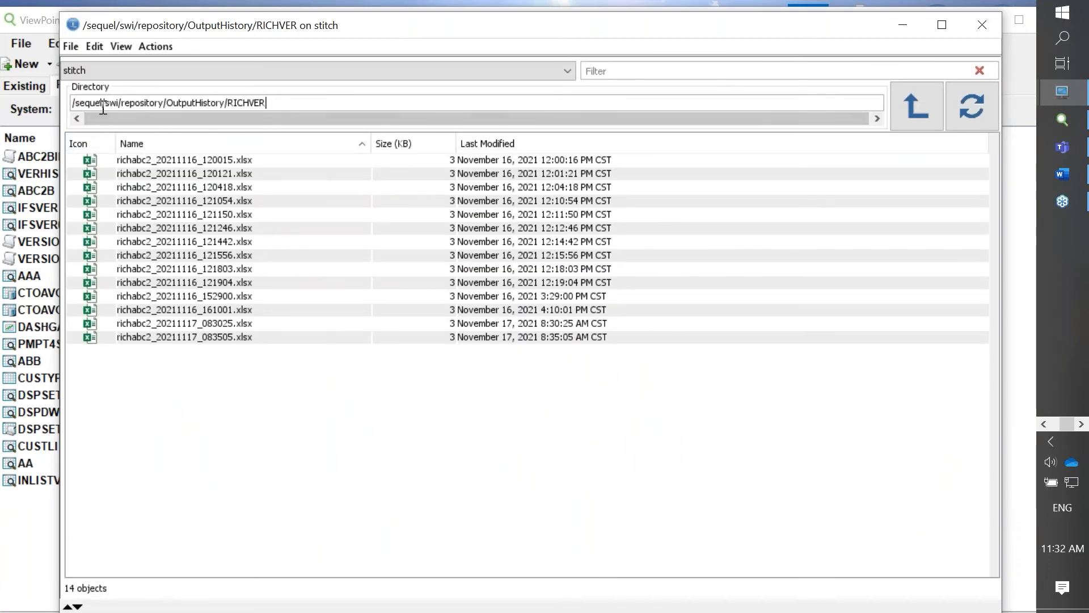
pyautogui.moveTo(103, 108); pyautogui.dragTo(74, 99)
pyautogui.click(272, 104)
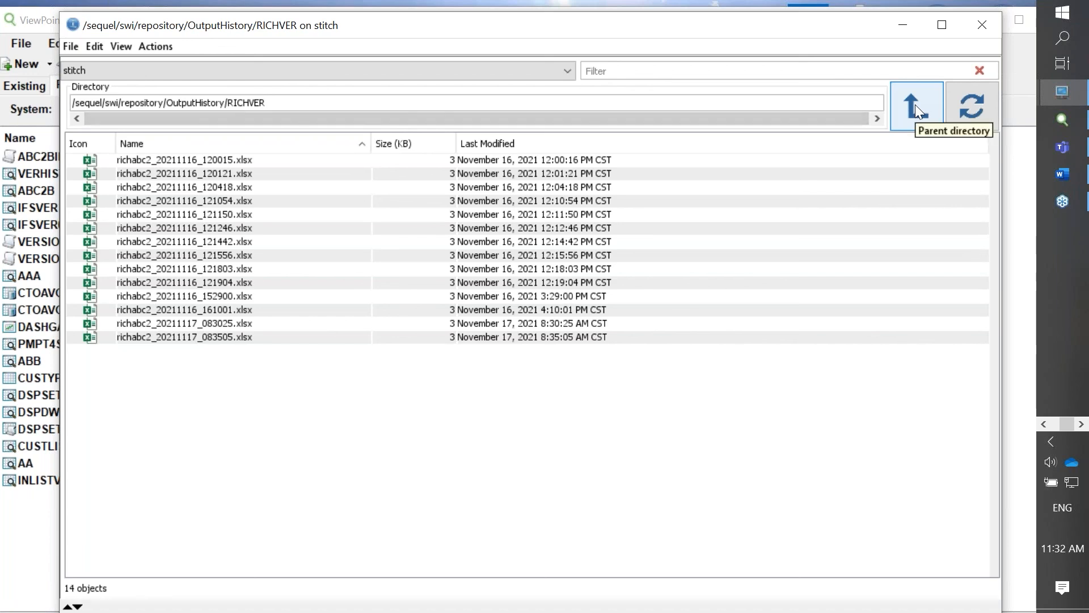
pyautogui.click(904, 27)
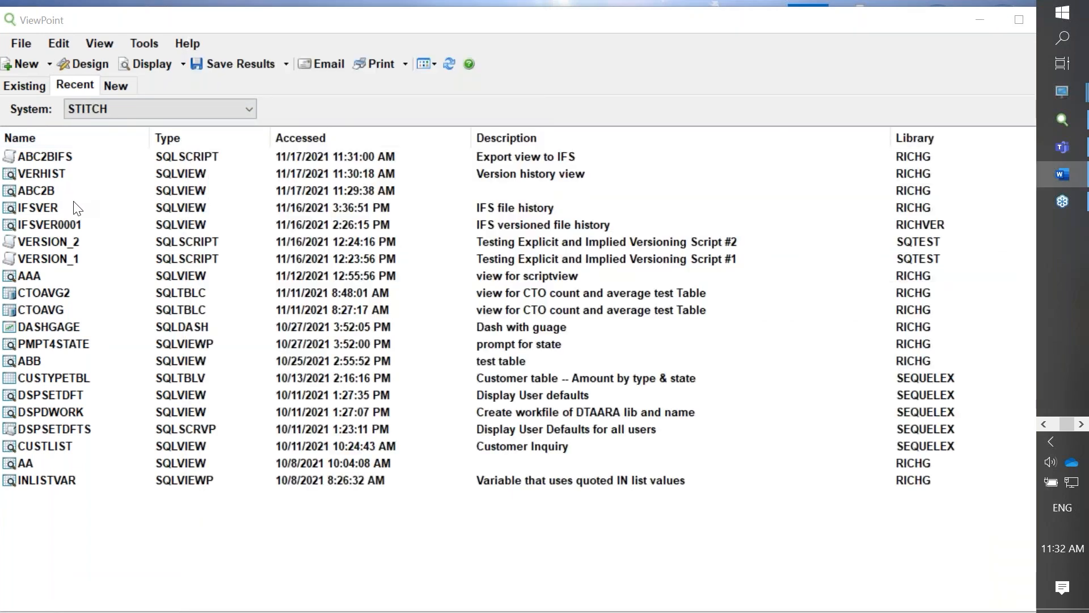
# Run the IFSVER view, reposition and enlarge its results to review the IFS file history, and minimize them
pyautogui.click(59, 210)
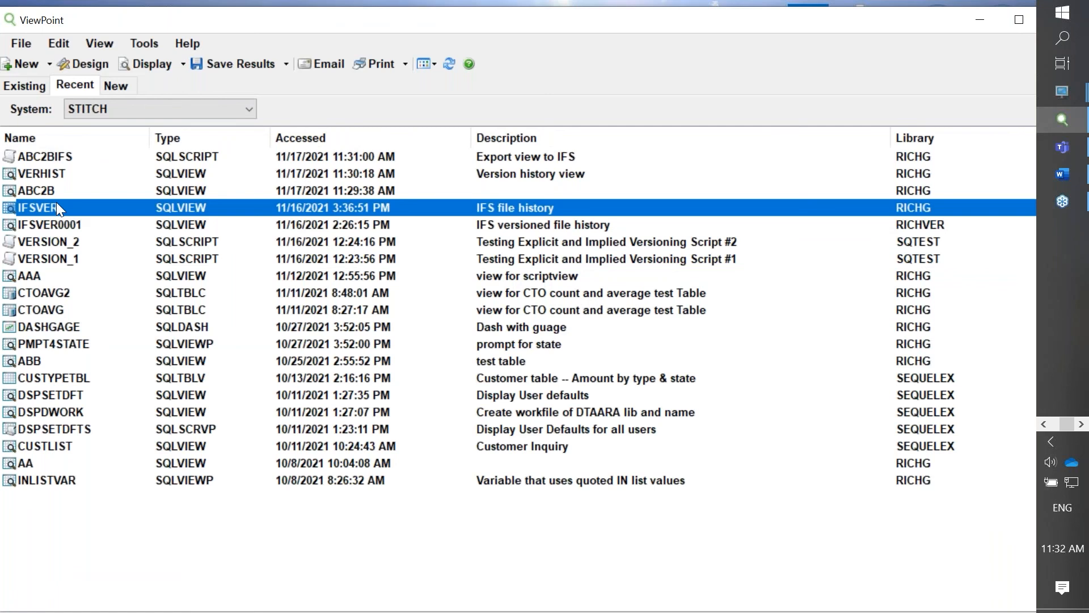
pyautogui.doubleClick(57, 208)
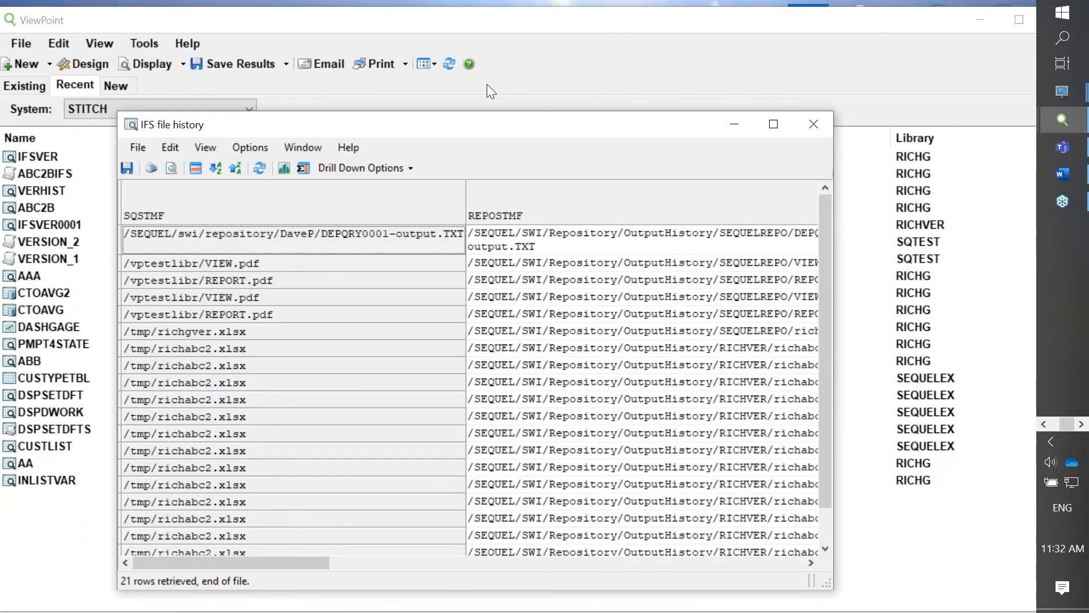
pyautogui.moveTo(451, 116); pyautogui.dragTo(361, 11)
pyautogui.moveTo(742, 479); pyautogui.dragTo(983, 565)
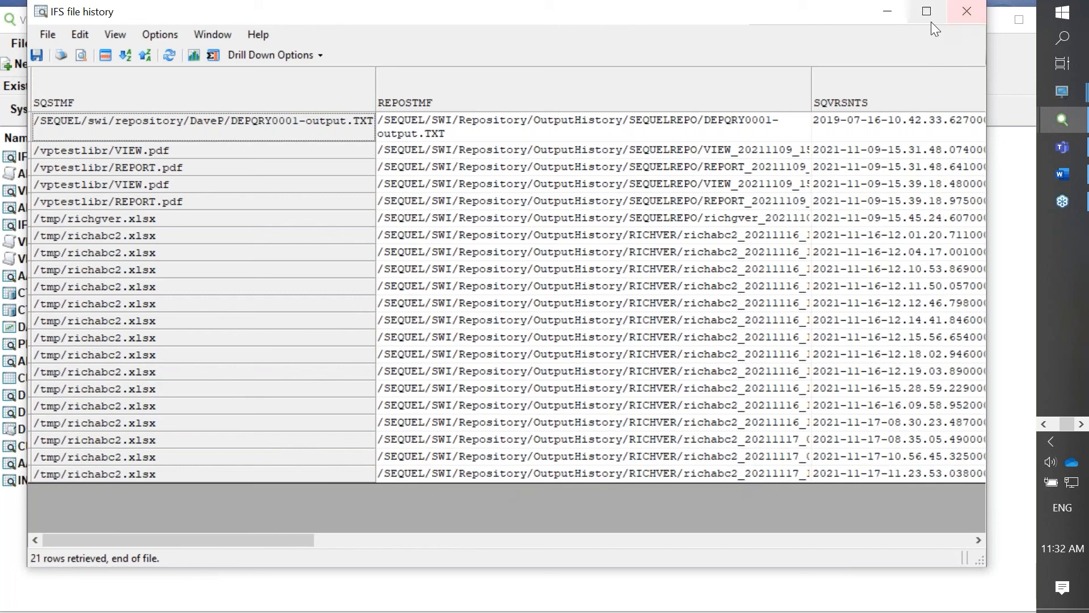
pyautogui.click(887, 12)
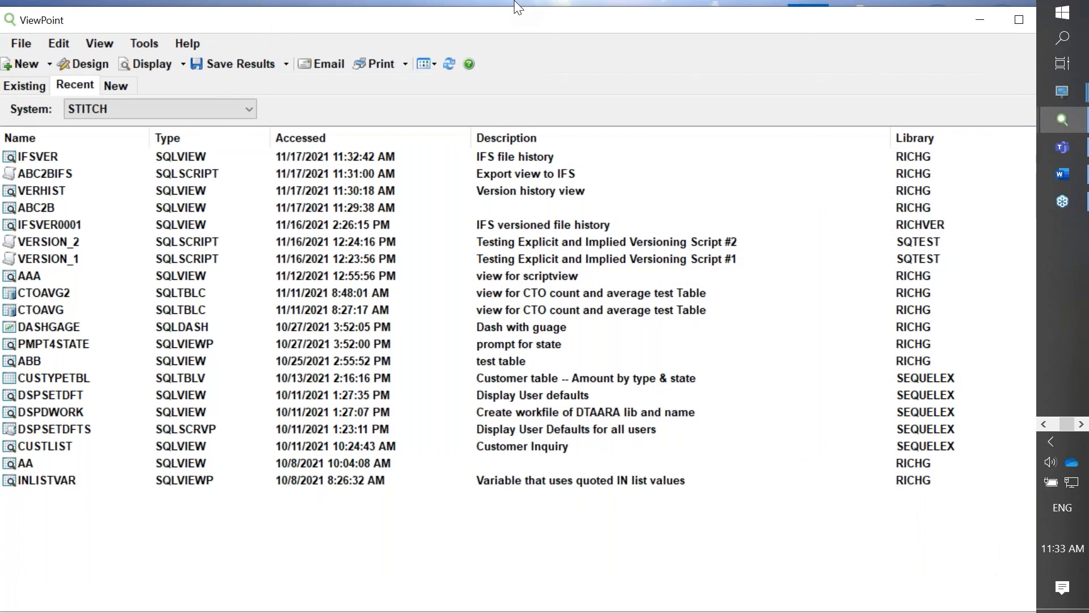